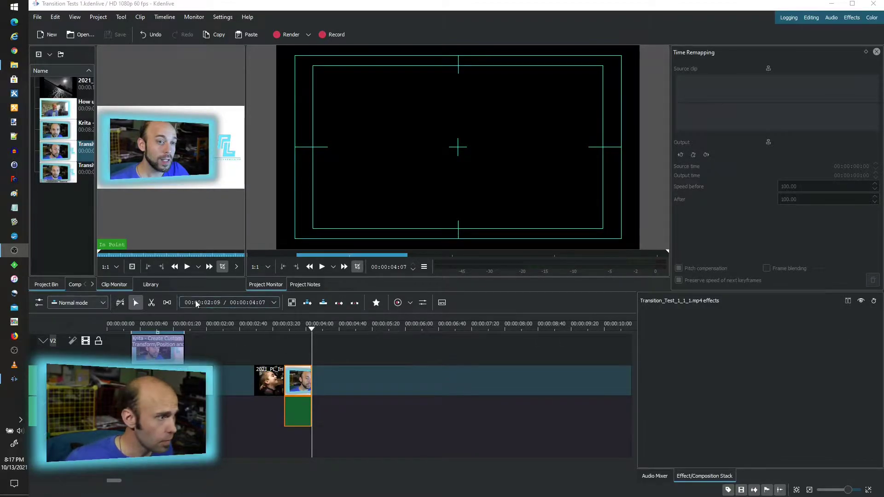
Scrub through the V2 Krita clip and select it to show its Transform and Position and Zoom effects.
click(140, 330)
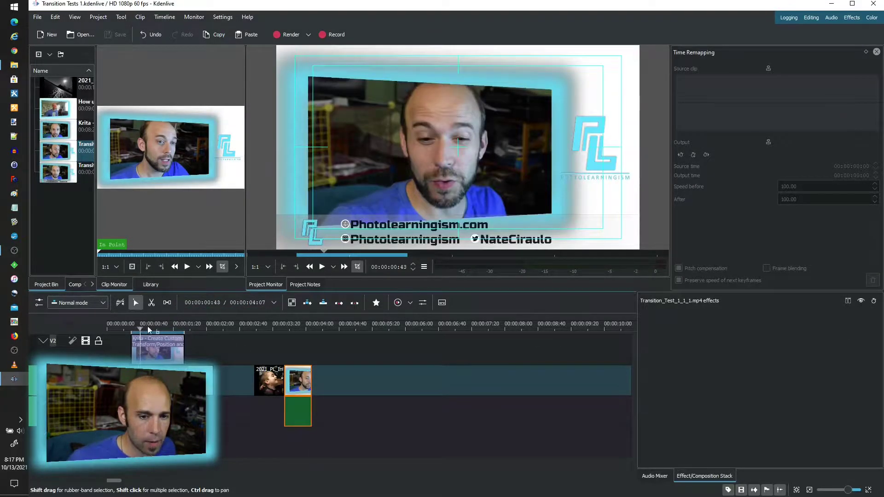
drag(148, 331, 161, 348)
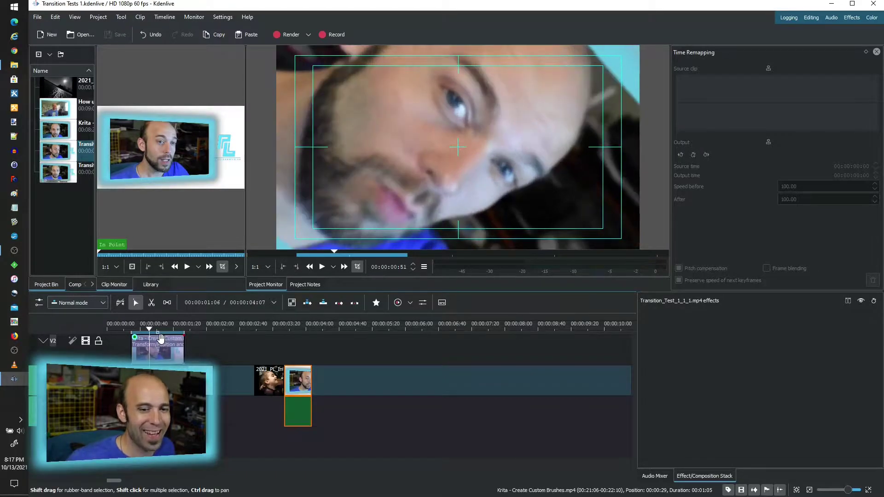
click(163, 342)
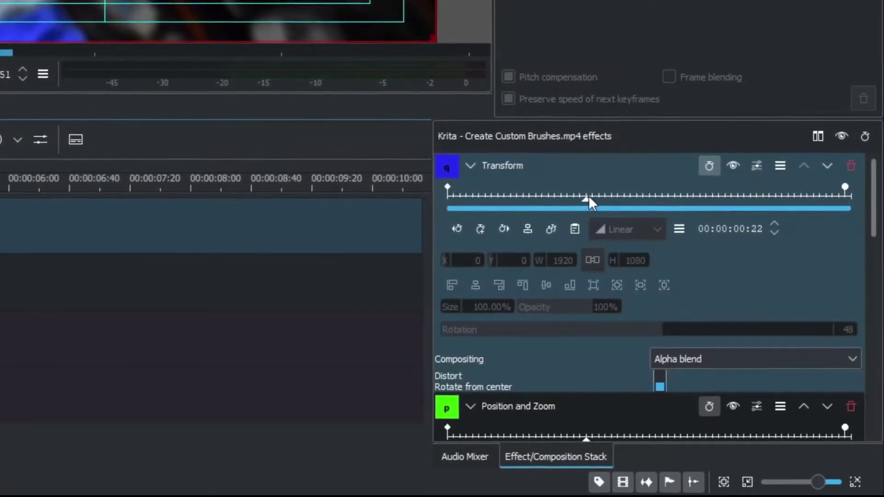
scroll(759, 284, down, 2)
scroll(760, 297, down, 2)
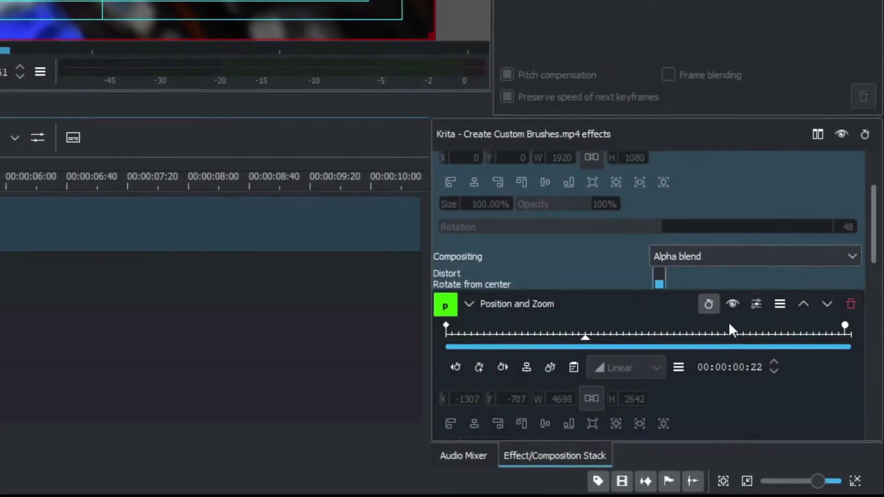
scroll(727, 305, down, 10)
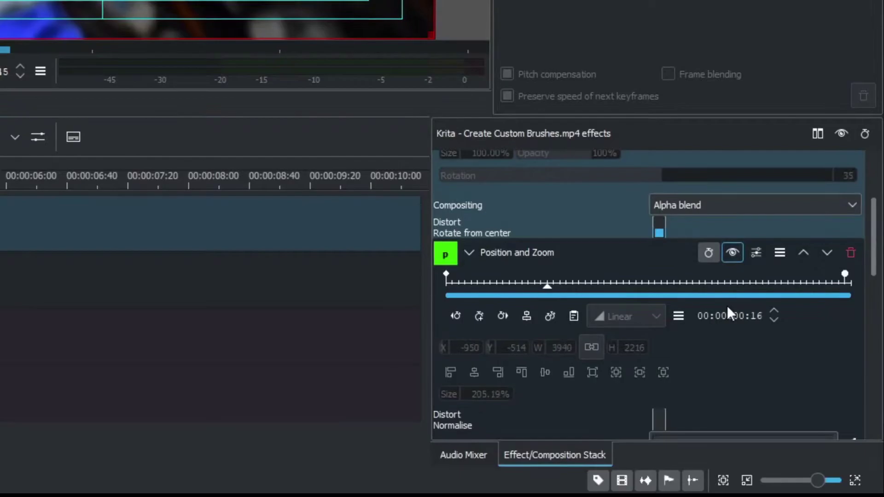
scroll(728, 307, up, 7)
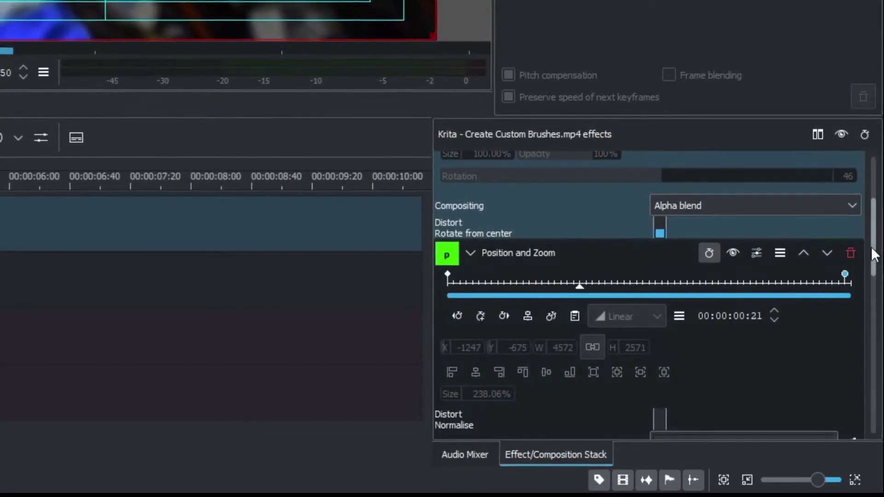
drag(875, 254, 871, 432)
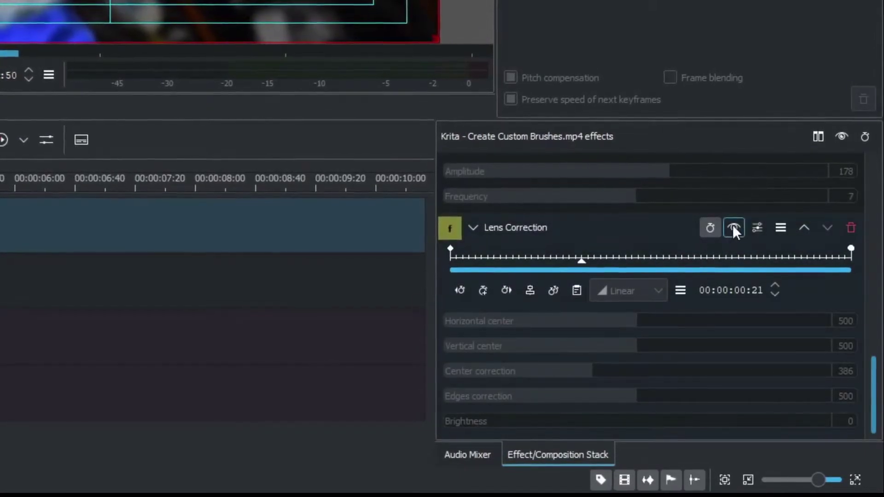
Disable Lens Correction, Distort, Box Blur and Position and Zoom, leaving Transform active.
click(732, 227)
scroll(756, 250, up, 3)
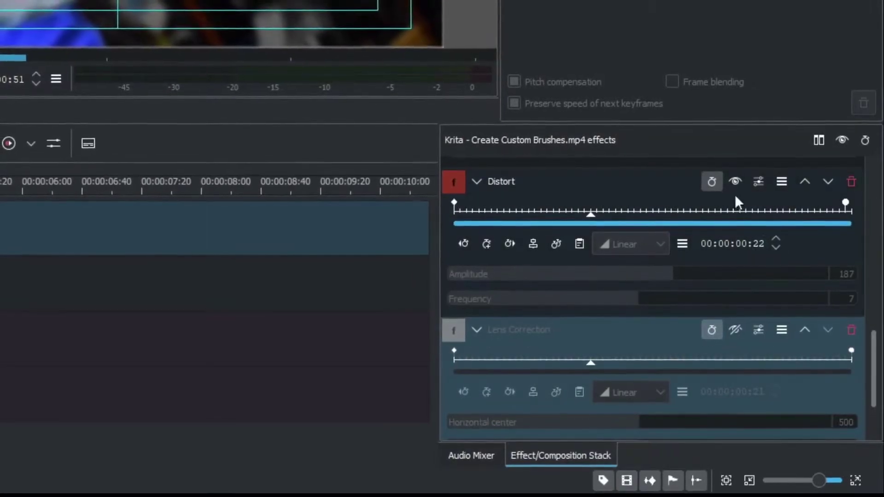
click(735, 180)
drag(877, 356, 871, 335)
scroll(872, 335, up, 3)
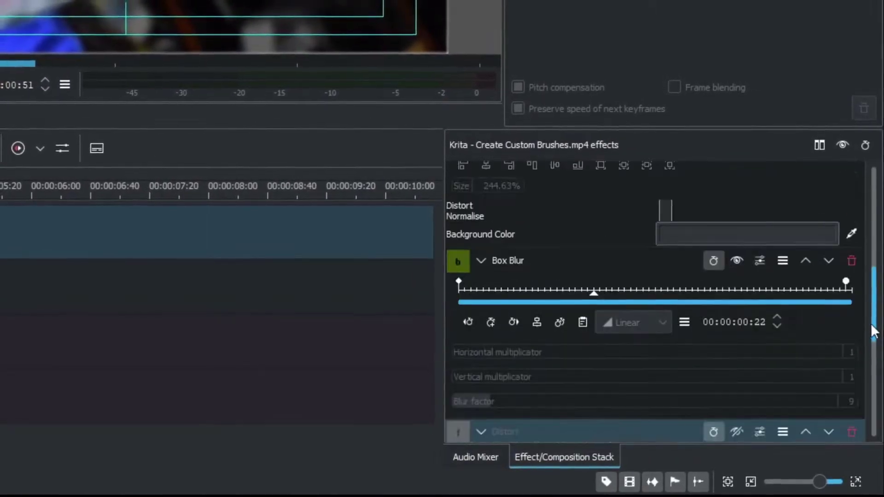
click(739, 264)
scroll(874, 274, up, 3)
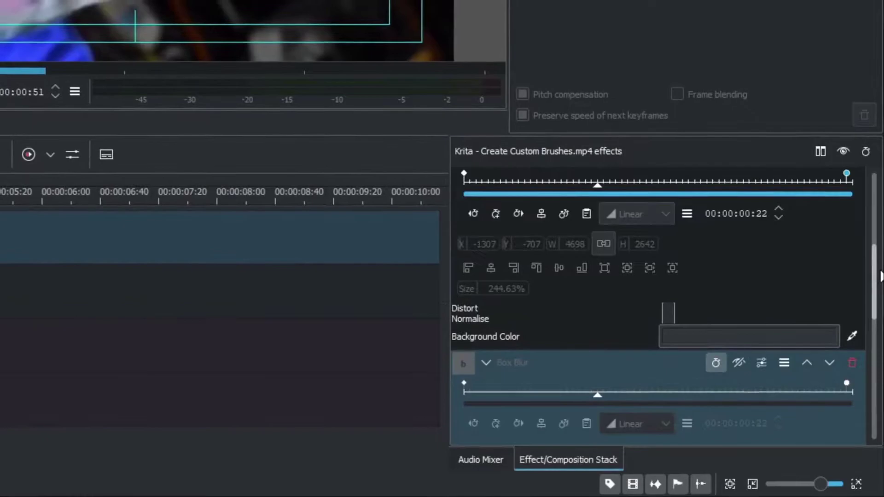
scroll(874, 274, up, 3)
click(782, 407)
scroll(816, 404, up, 3)
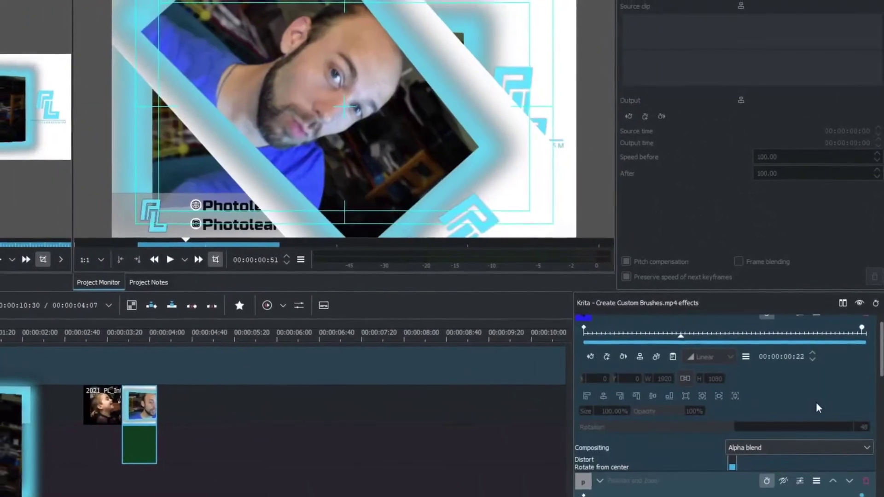
scroll(863, 384, up, 2)
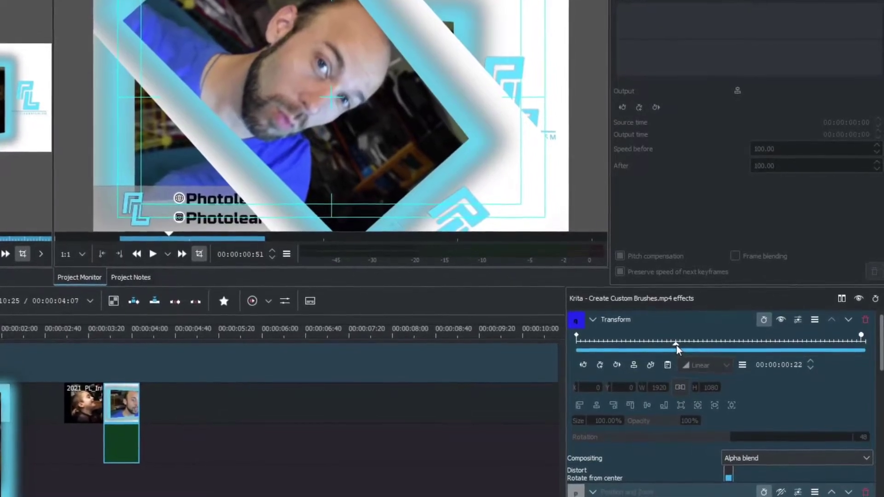
drag(677, 349, 811, 344)
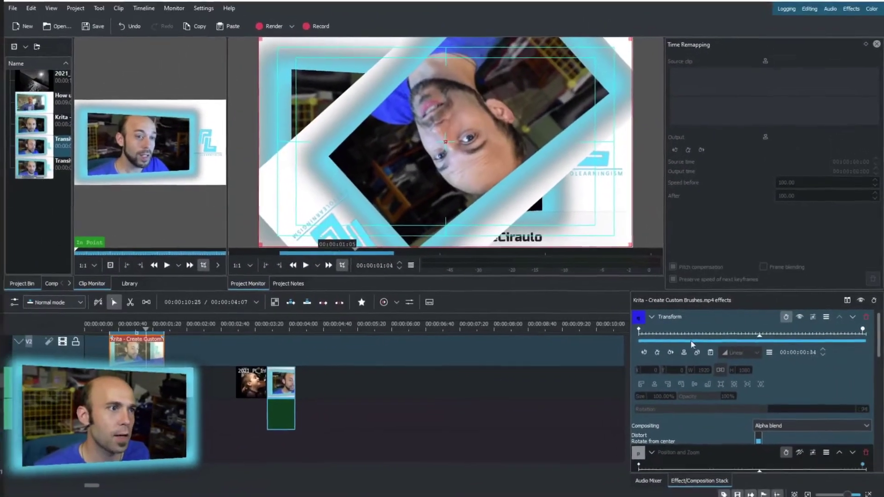
drag(810, 344, 625, 340)
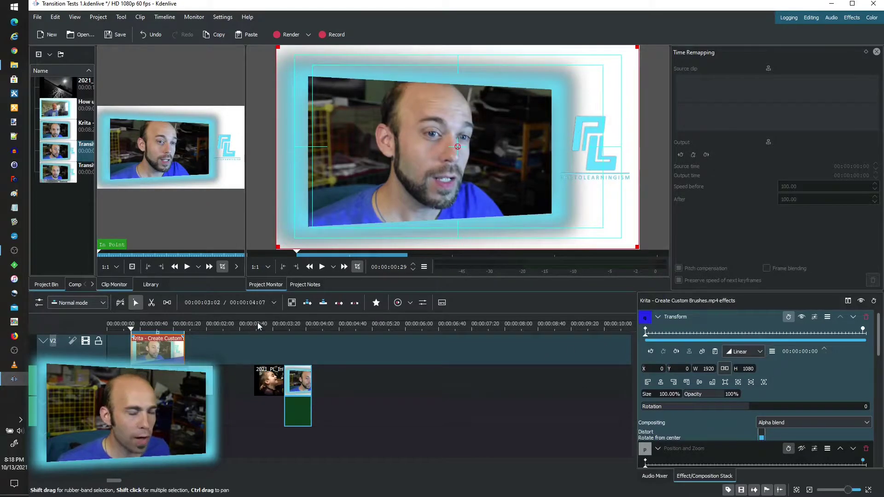
click(257, 323)
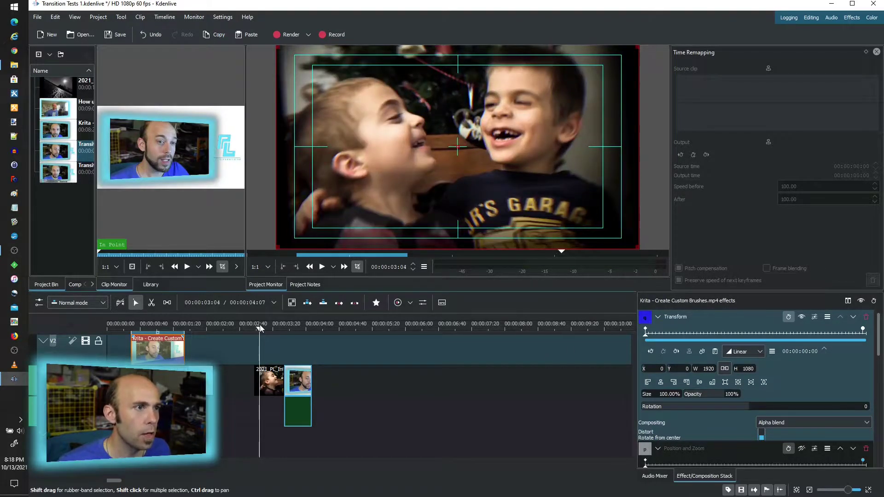
mouse_move(260, 325)
mouse_down()
mouse_move(266, 328)
mouse_move(248, 327)
mouse_up()
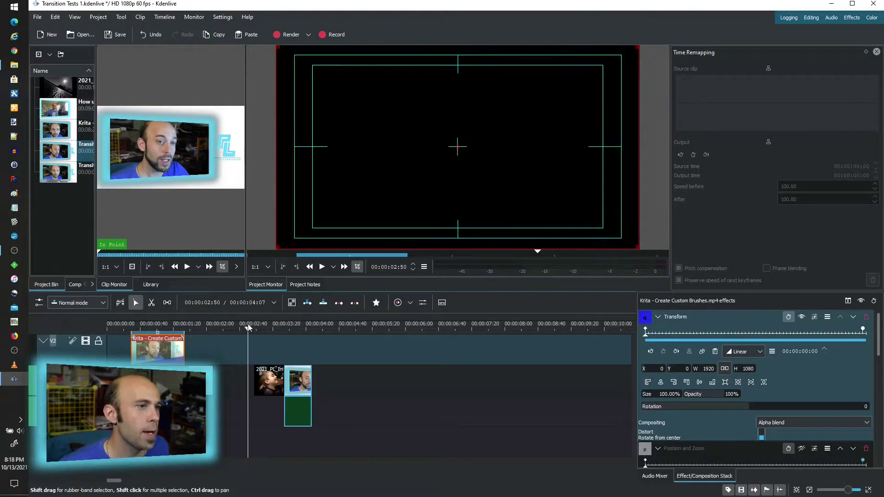
click(167, 336)
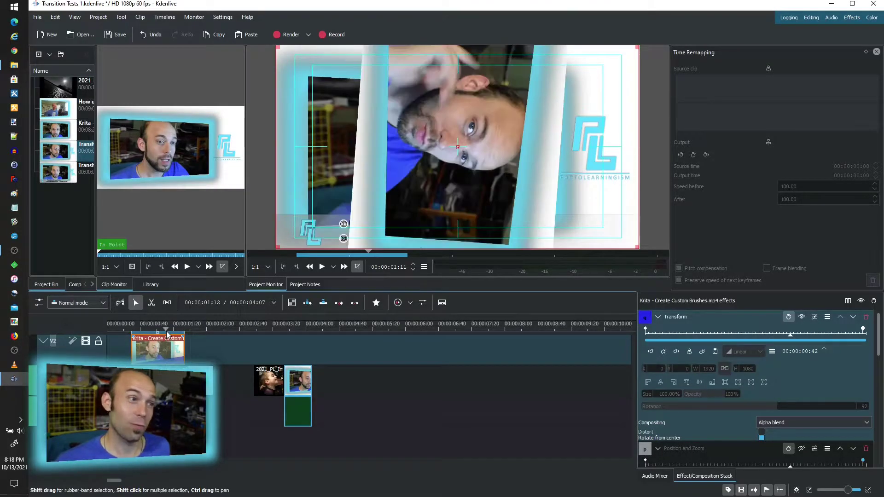
drag(166, 335, 160, 334)
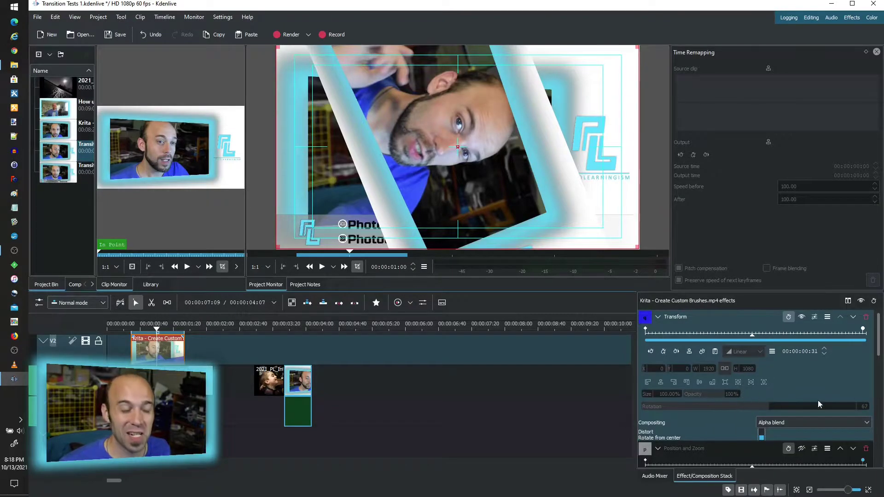
Re-enable Position and Zoom and move its effect playhead to frame 57 for the ~475% zoom.
click(789, 449)
drag(881, 345, 881, 376)
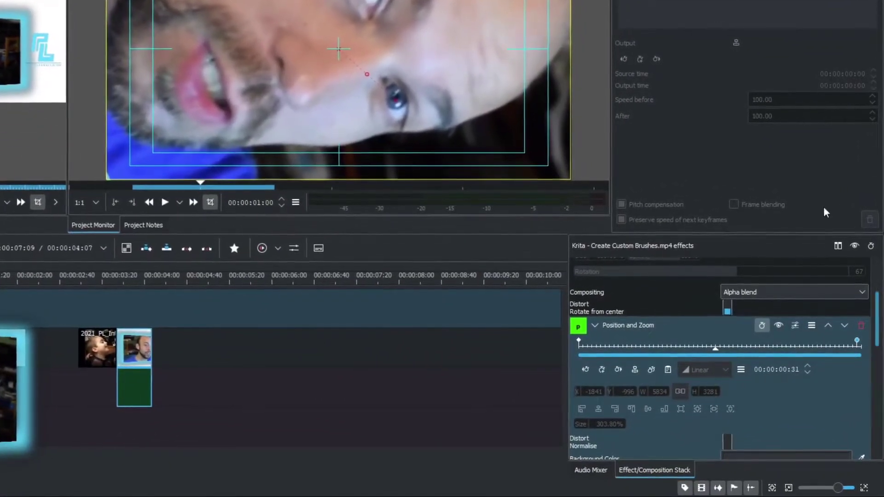
mouse_move(713, 349)
mouse_down()
mouse_move(590, 353)
mouse_move(731, 348)
mouse_move(830, 357)
mouse_up()
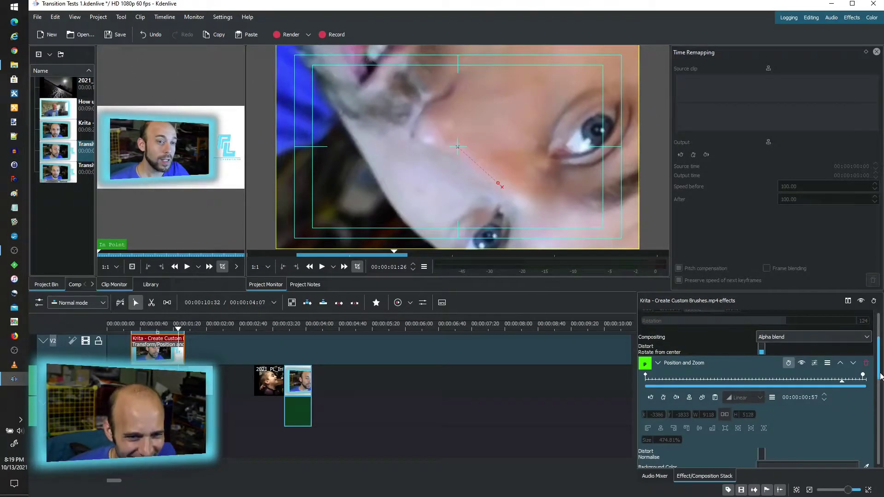
scroll(877, 400, down, 5)
scroll(834, 396, down, 1)
Re-enable Box Blur and scrub the monitor to preview the blur ramping up to about 25.
click(801, 382)
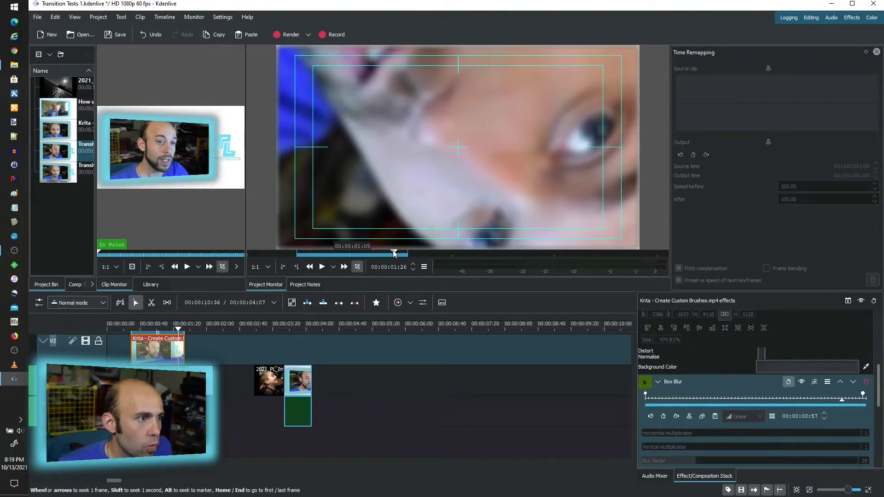
drag(391, 253, 384, 253)
drag(310, 254, 367, 255)
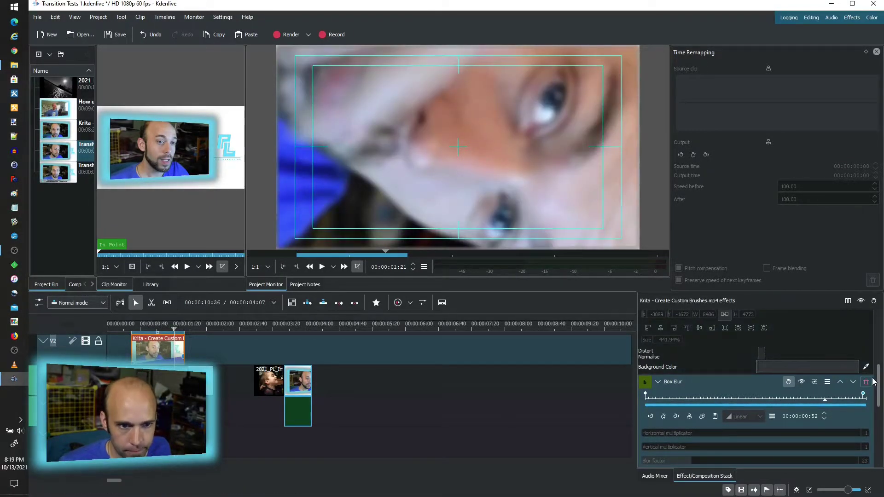
scroll(880, 385, down, 5)
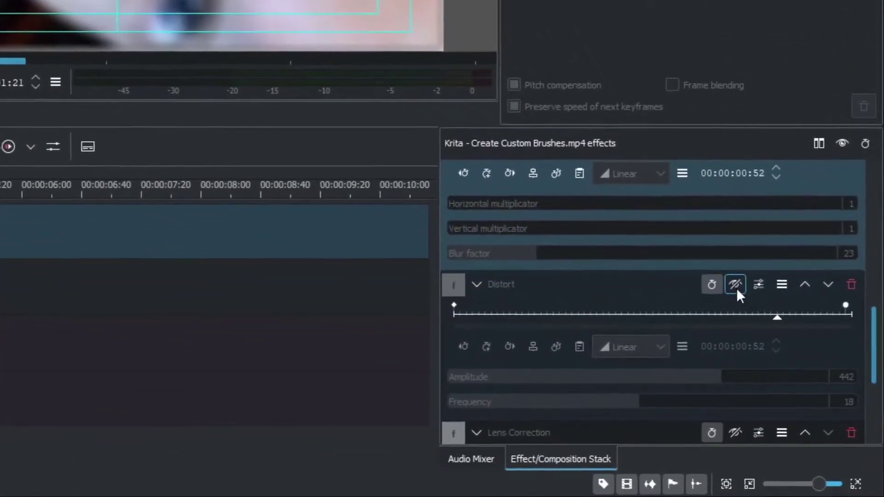
Re-enable the Distort effect with amplitude 442 and frequency 18.
click(773, 339)
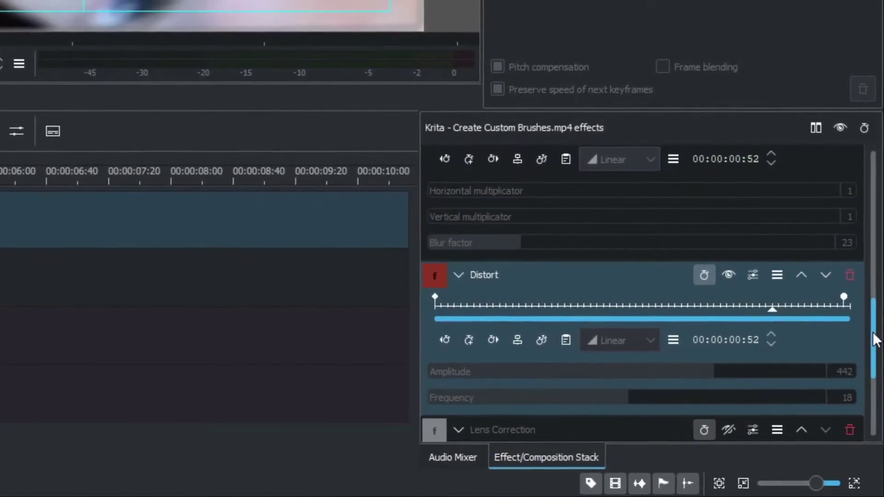
scroll(874, 355, down, 1)
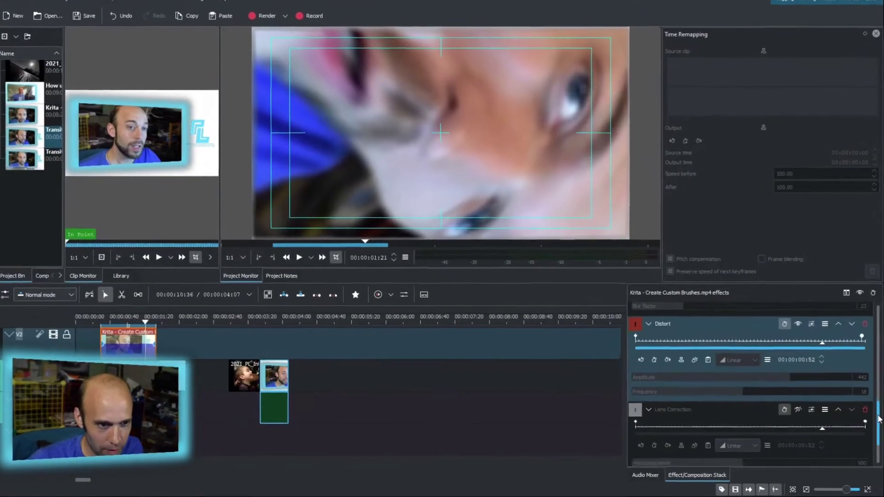
scroll(803, 390, down, 2)
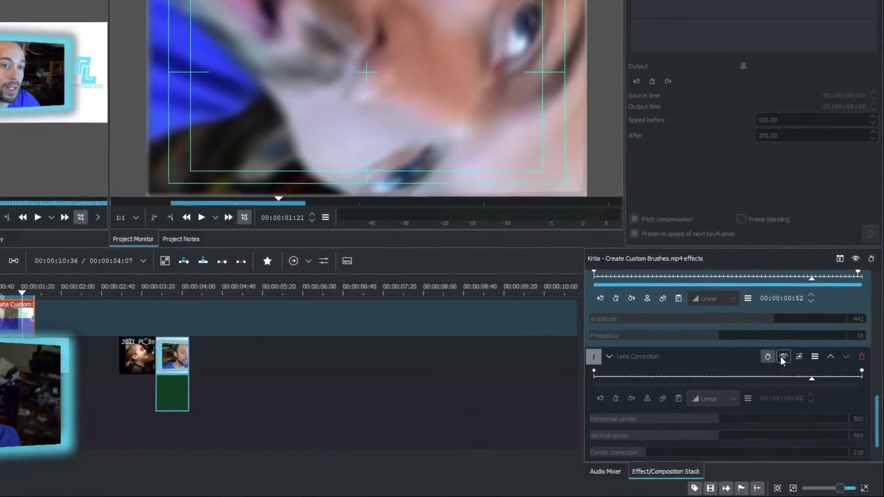
Re-enable the Lens Correction effect, with horizontal and vertical centers at 500.
click(782, 357)
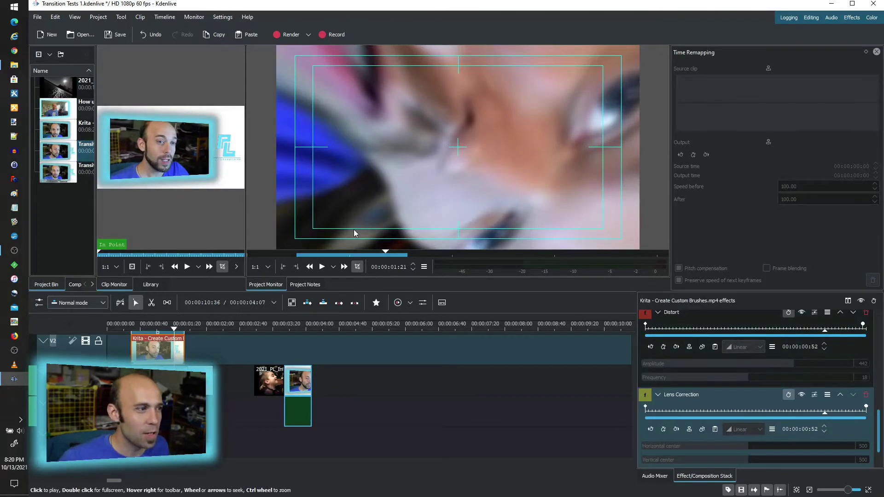
mouse_move(285, 328)
mouse_down()
mouse_move(315, 331)
mouse_move(288, 335)
mouse_up()
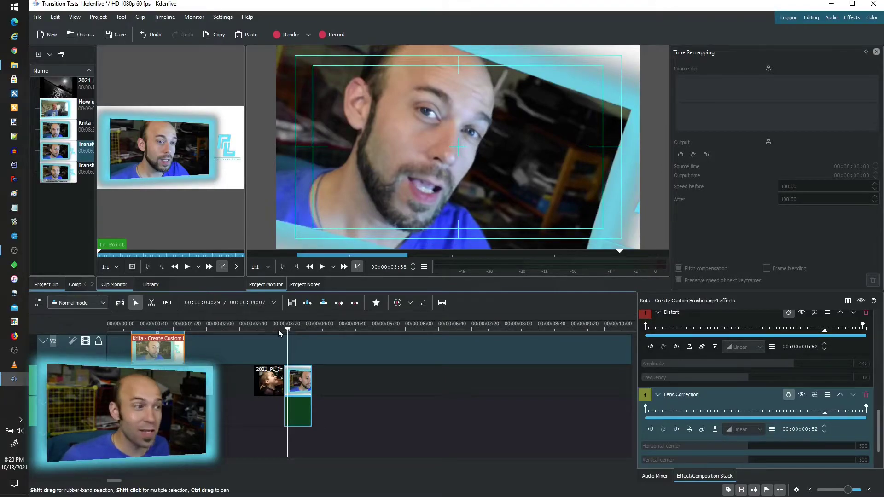
mouse_move(255, 329)
mouse_down()
mouse_move(274, 327)
mouse_move(261, 330)
mouse_up()
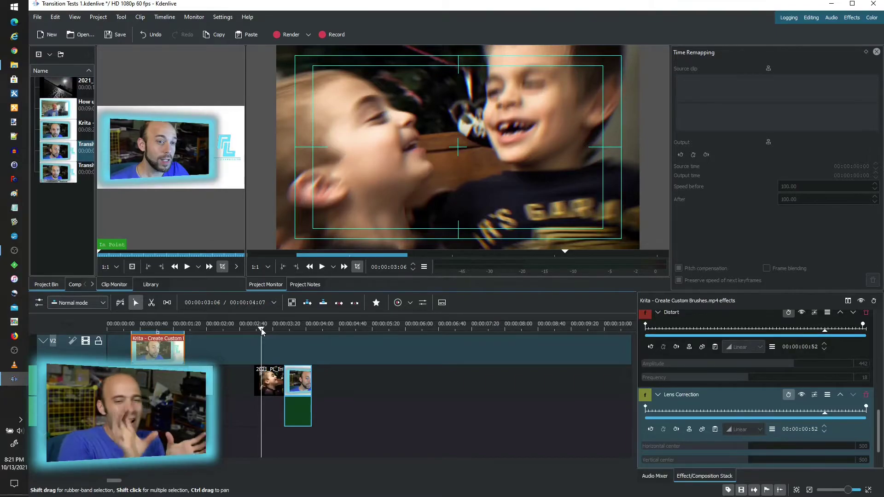
mouse_move(261, 329)
mouse_down()
mouse_move(311, 334)
mouse_move(284, 331)
mouse_up()
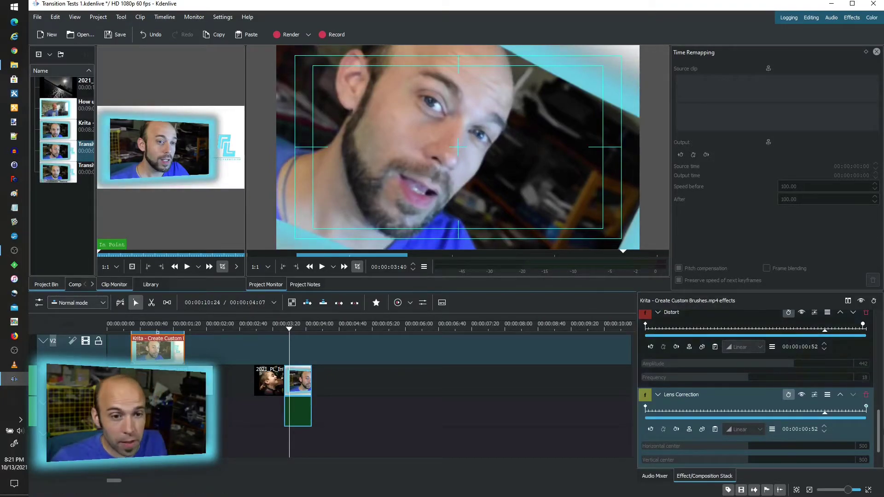
scroll(880, 426, up, 3)
scroll(880, 426, up, 5)
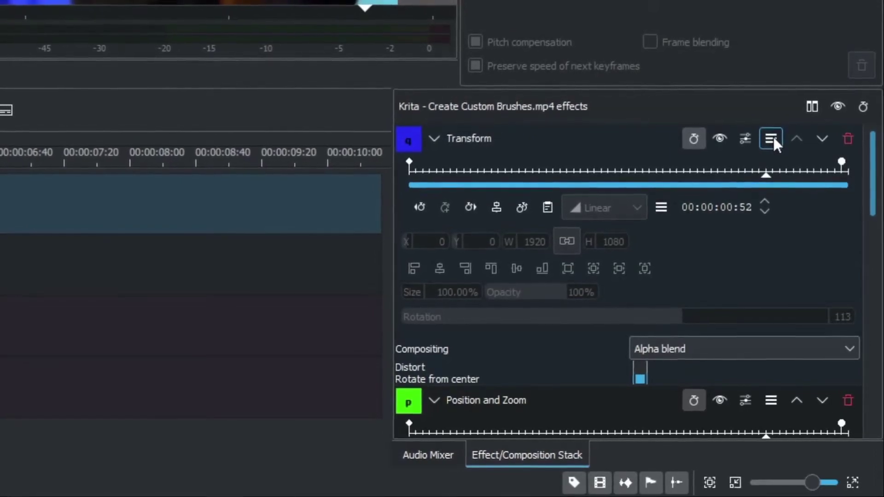
Open the Transform header menu offering Save Effect and Save Effect Stack.
click(774, 137)
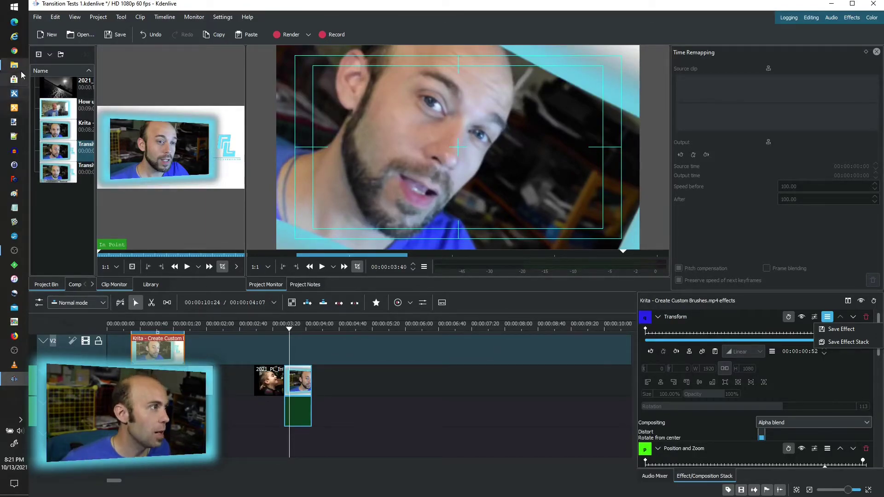
Browse the Effects library categories and select the custom PL Zoom Blur Twist effect.
click(95, 286)
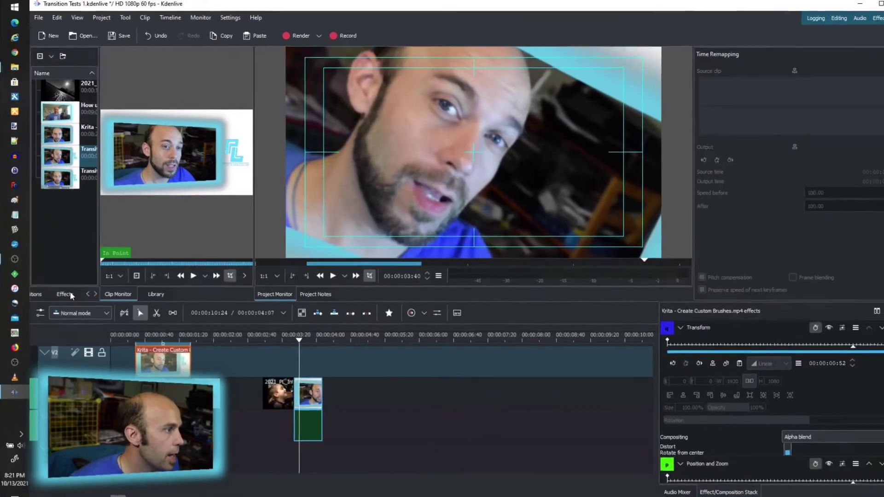
click(73, 284)
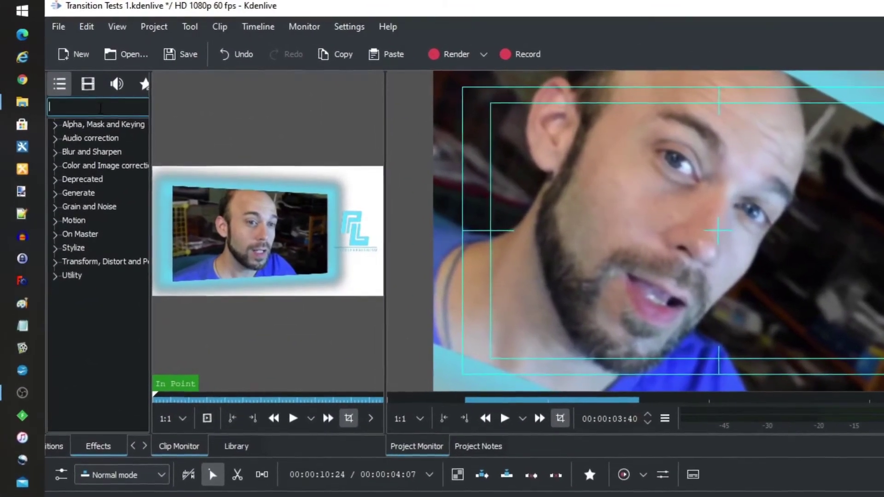
text(pl)
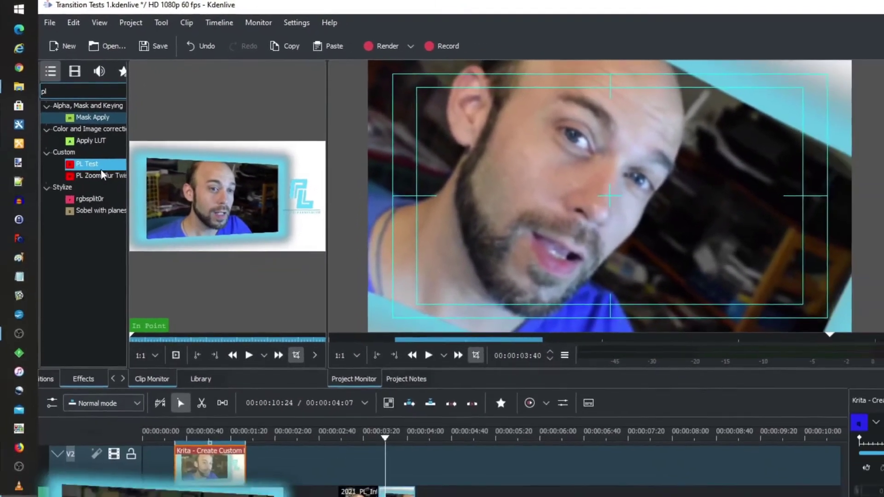
click(101, 176)
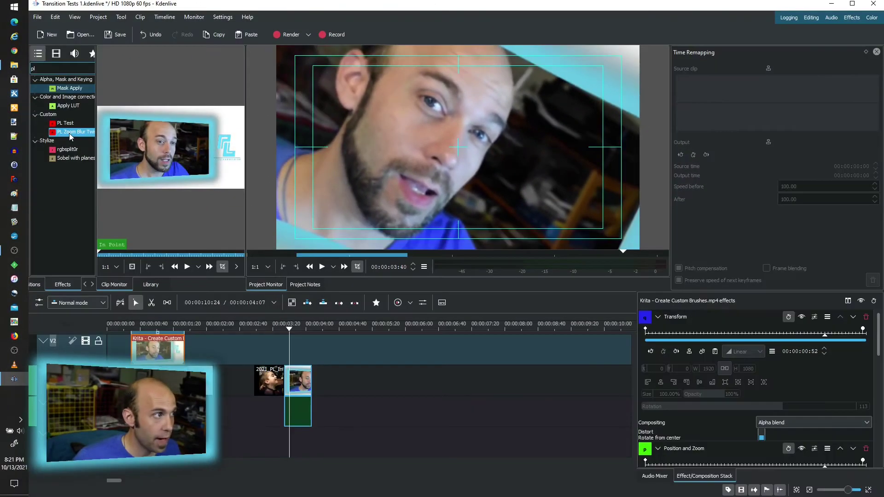